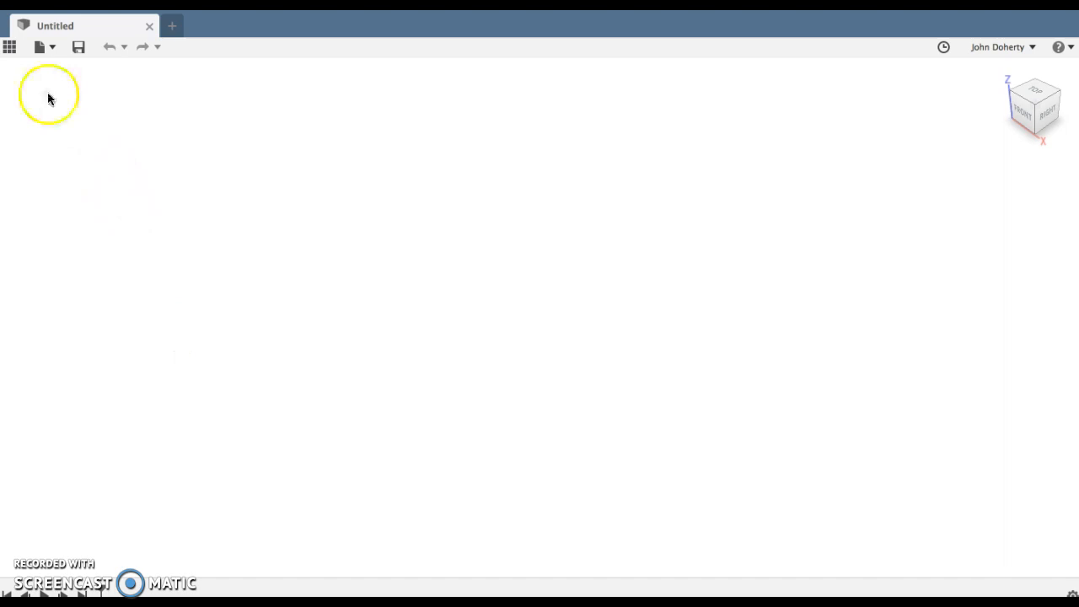
pyautogui.click(46, 46)
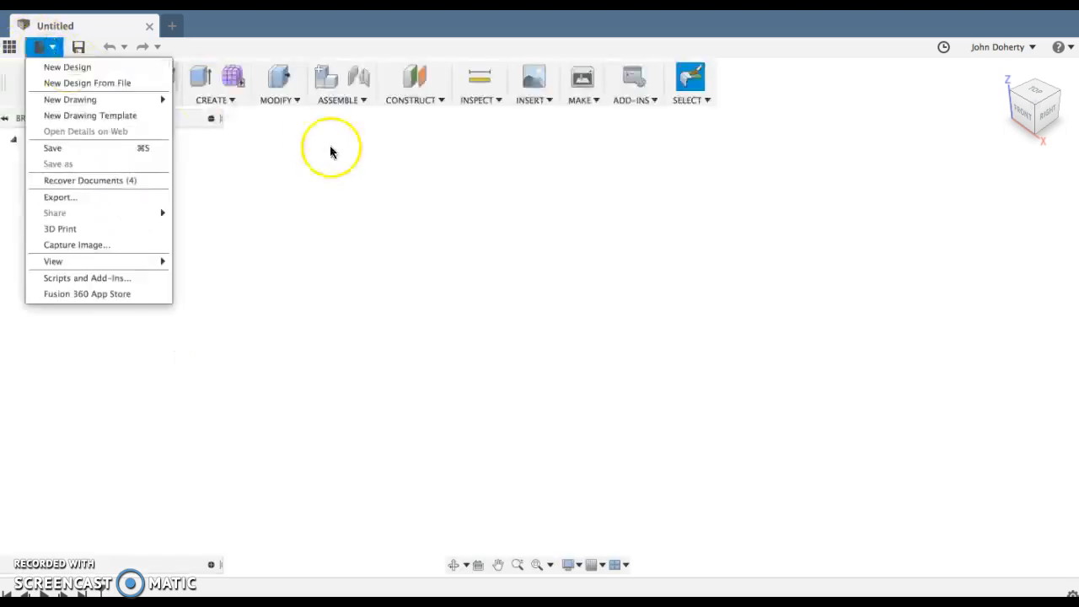
pyautogui.click(430, 222)
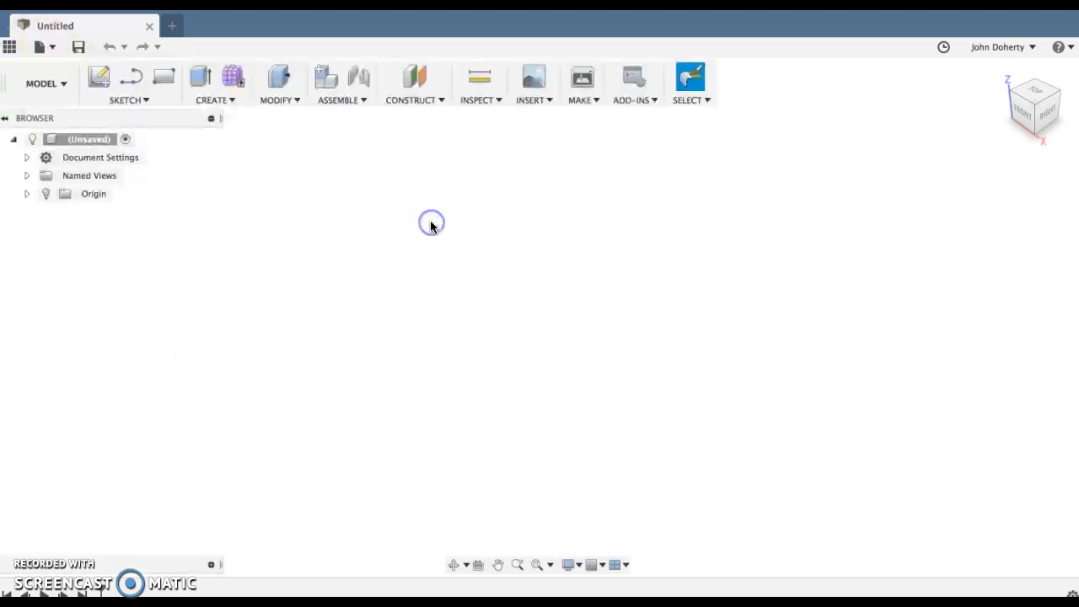
# Sketch a 50 by 50 mm center rectangle at the origin on the horizontal plane and finish the sketch
pyautogui.click(1030, 96)
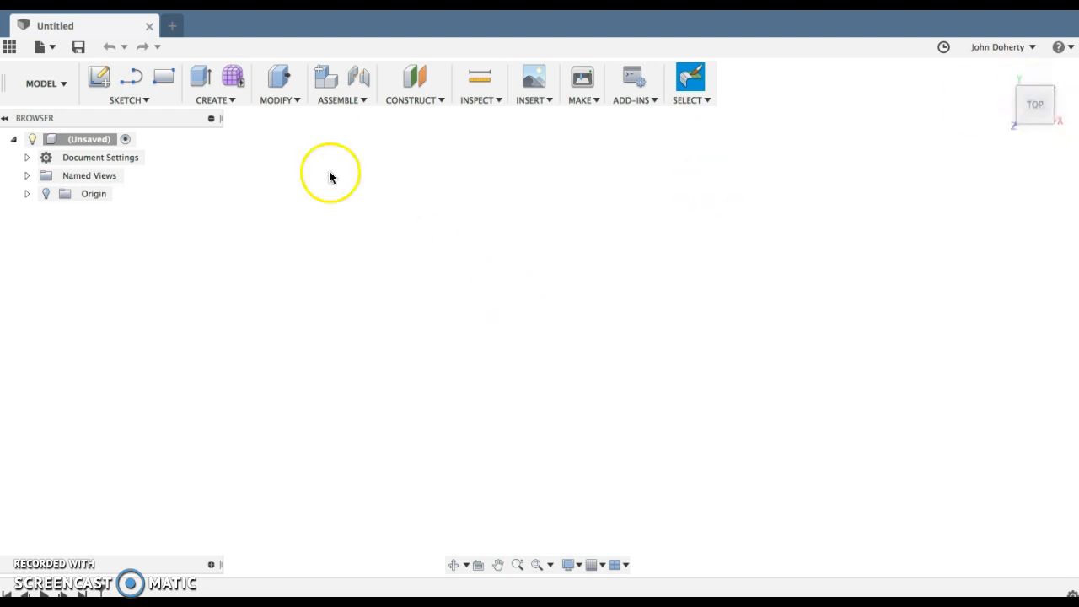
pyautogui.click(123, 100)
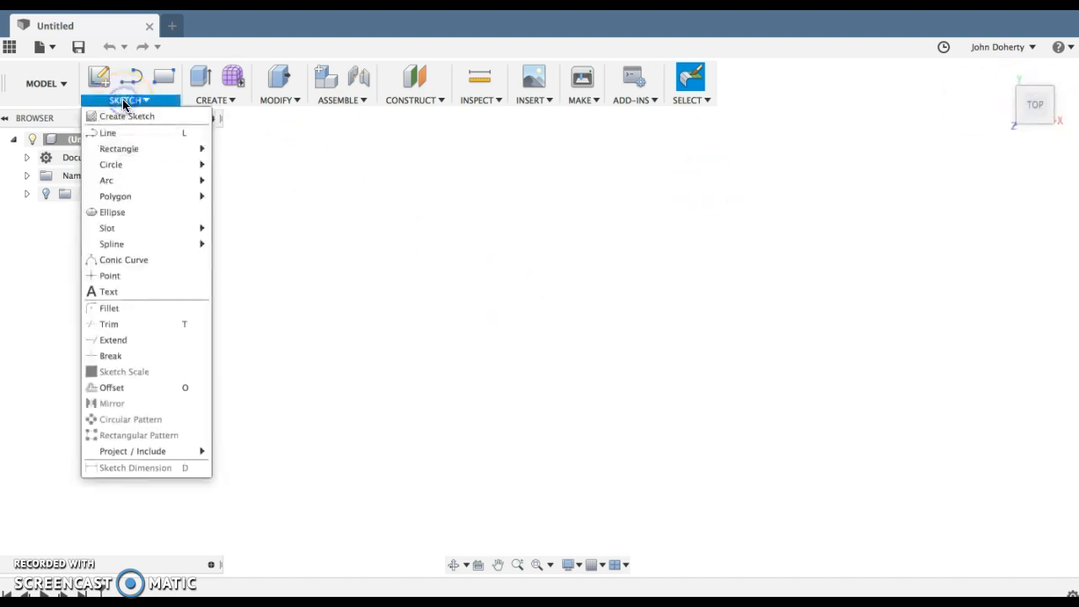
pyautogui.moveTo(128, 150)
pyautogui.click(257, 182)
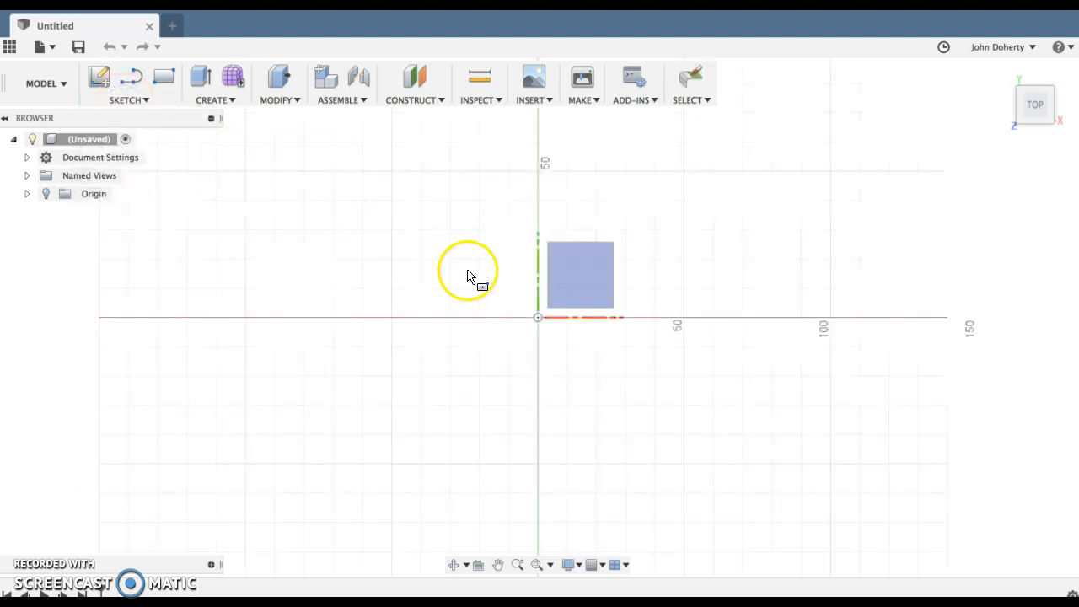
pyautogui.click(537, 319)
pyautogui.click(537, 319)
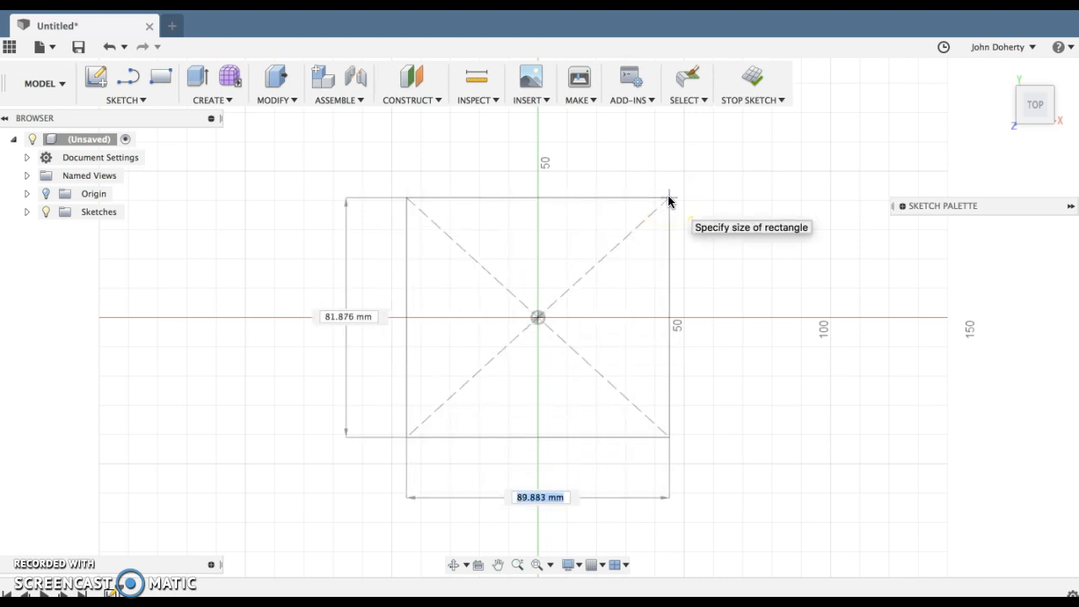
pyautogui.write('50')
pyautogui.press('Tab')
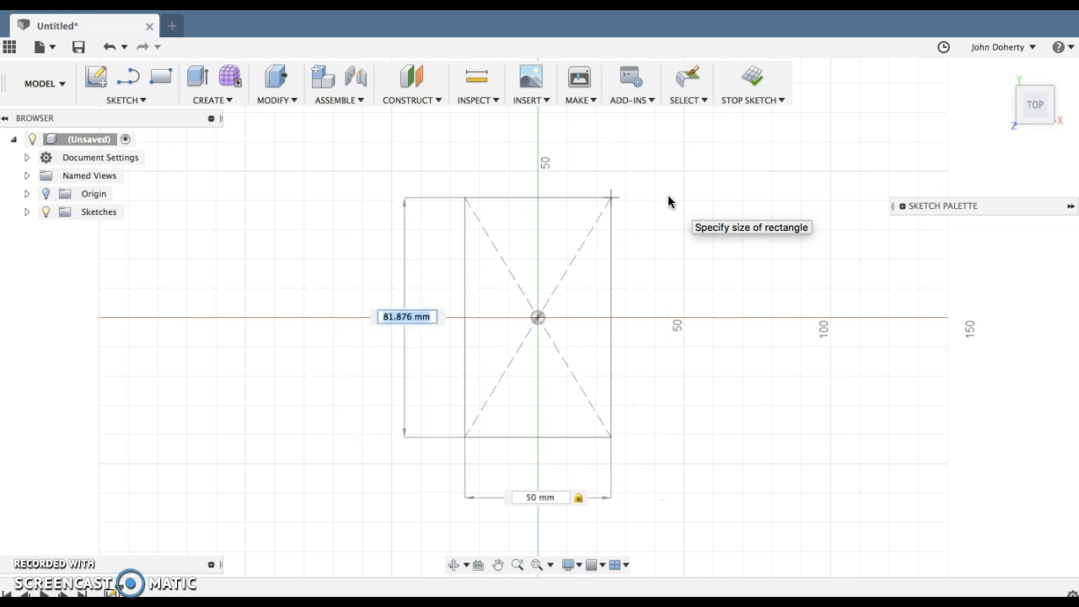
pyautogui.write('50')
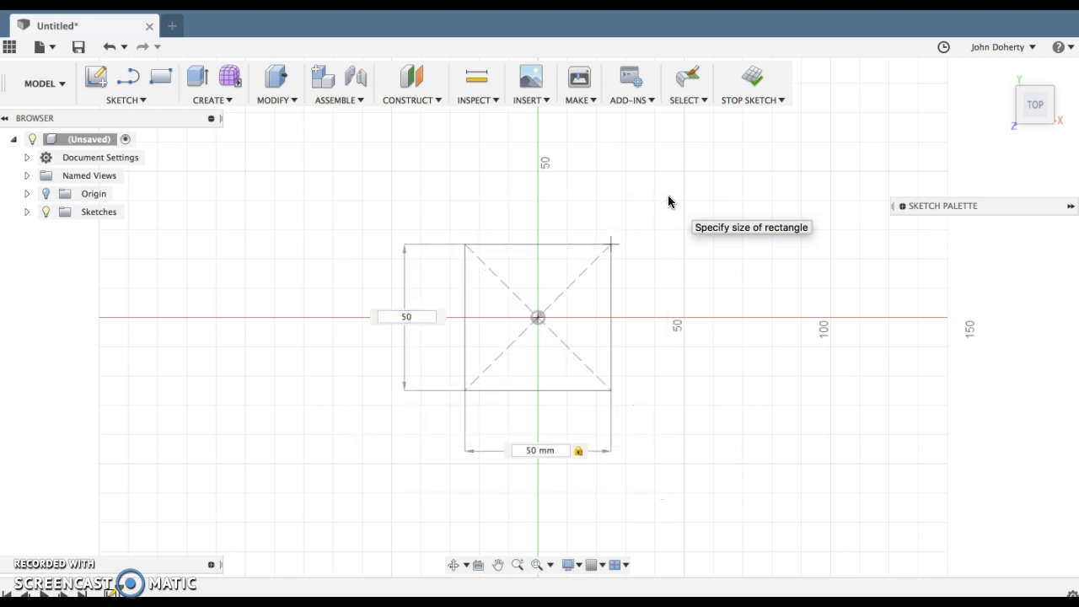
pyautogui.press('Return')
pyautogui.click(750, 82)
# Create a construction plane offset 75 mm from the square sketch profile
pyautogui.click(1003, 75)
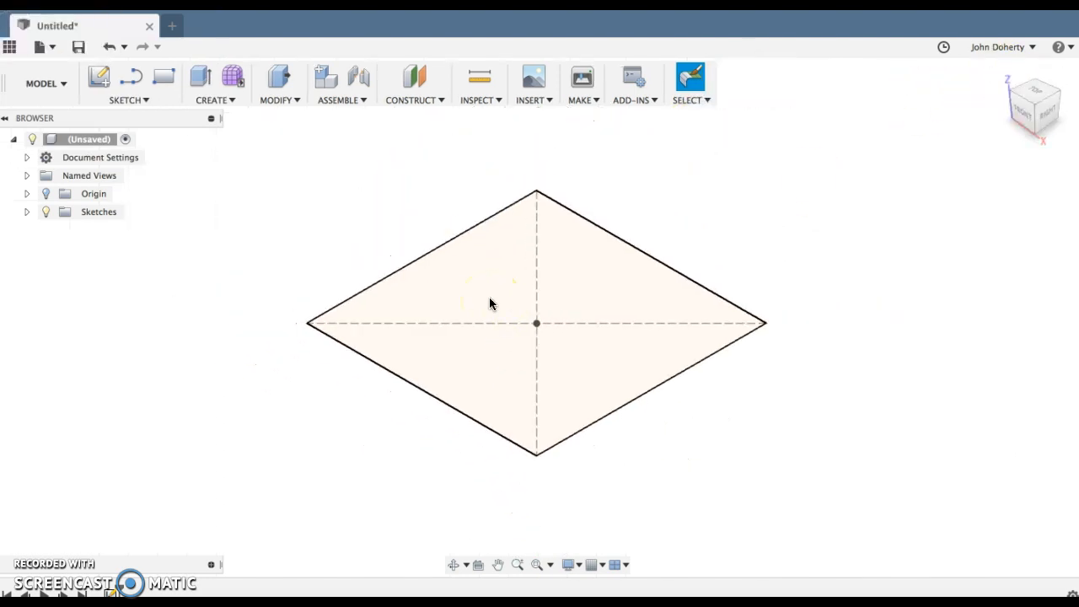
pyautogui.click(278, 101)
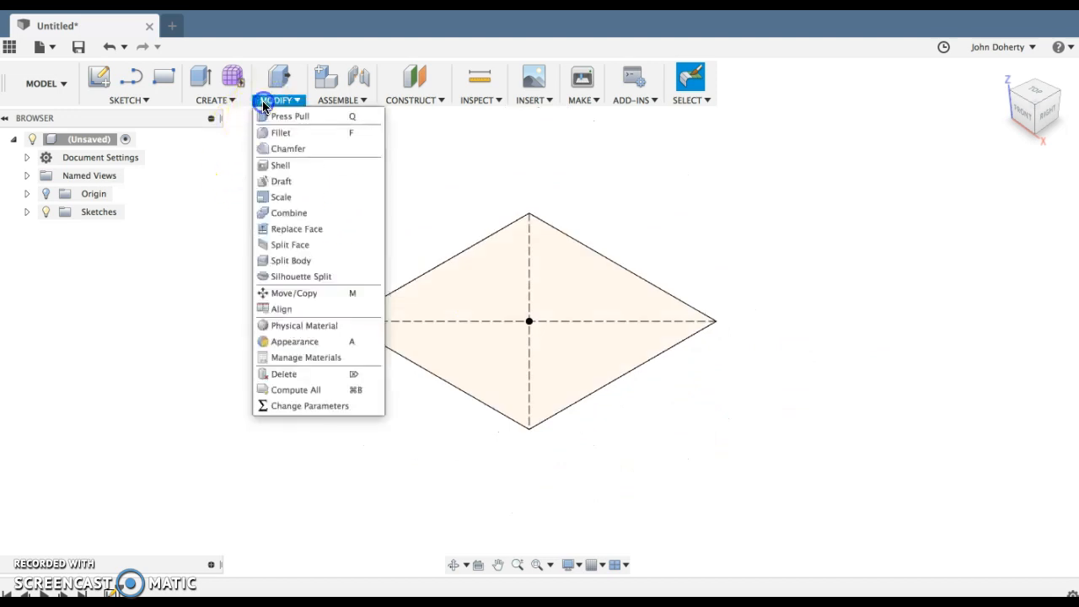
pyautogui.click(221, 101)
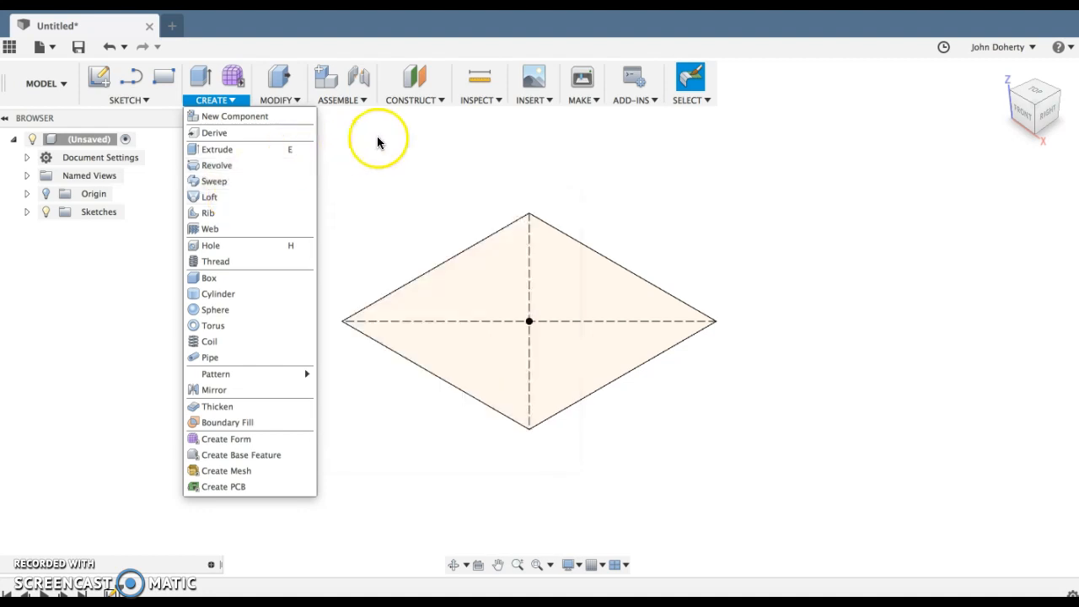
pyautogui.click(395, 103)
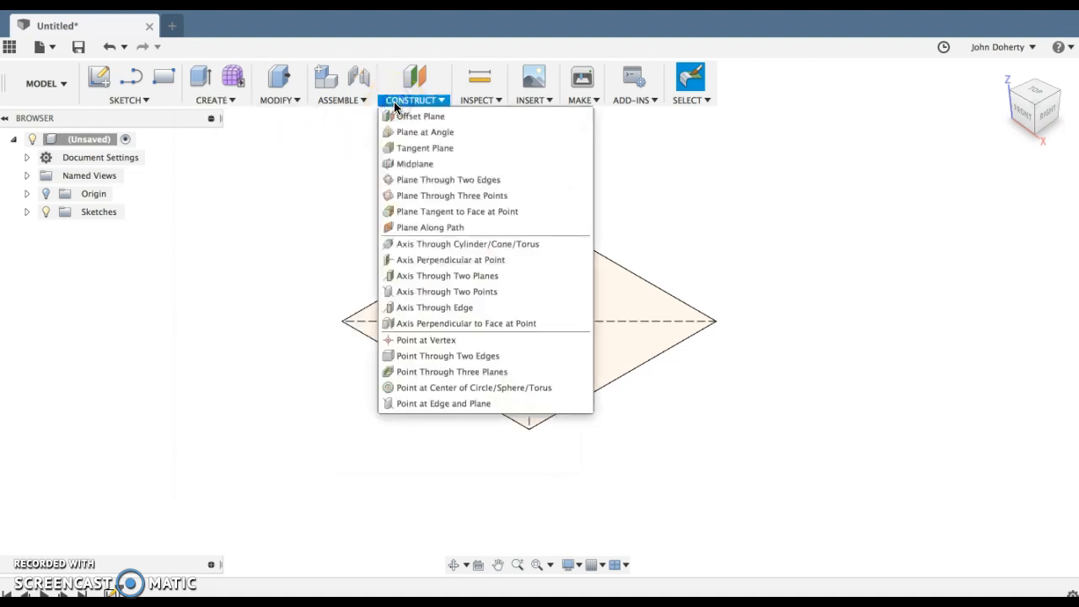
pyautogui.click(409, 116)
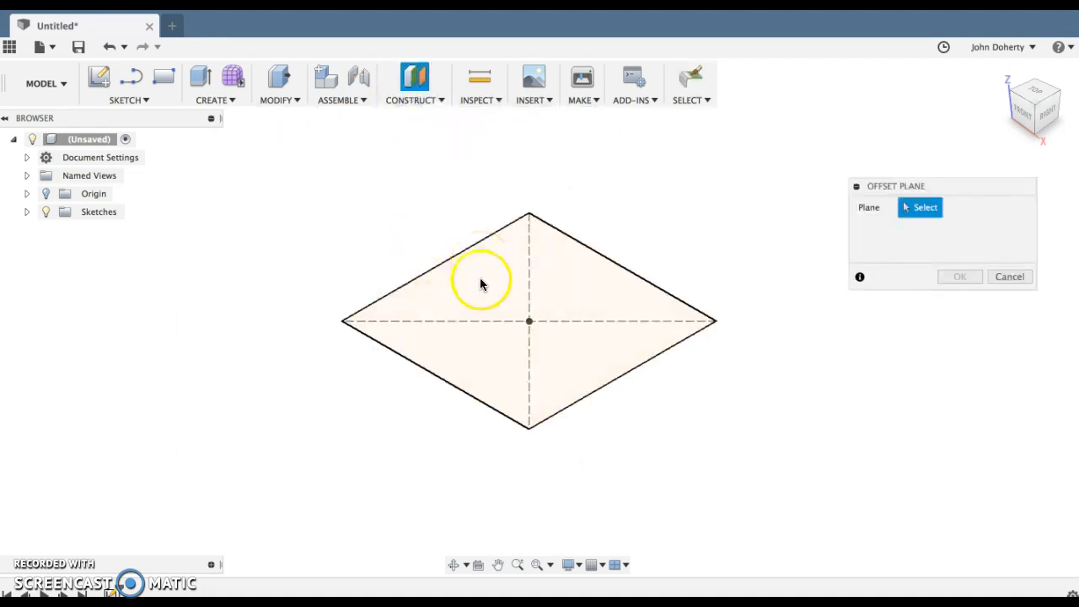
pyautogui.click(481, 284)
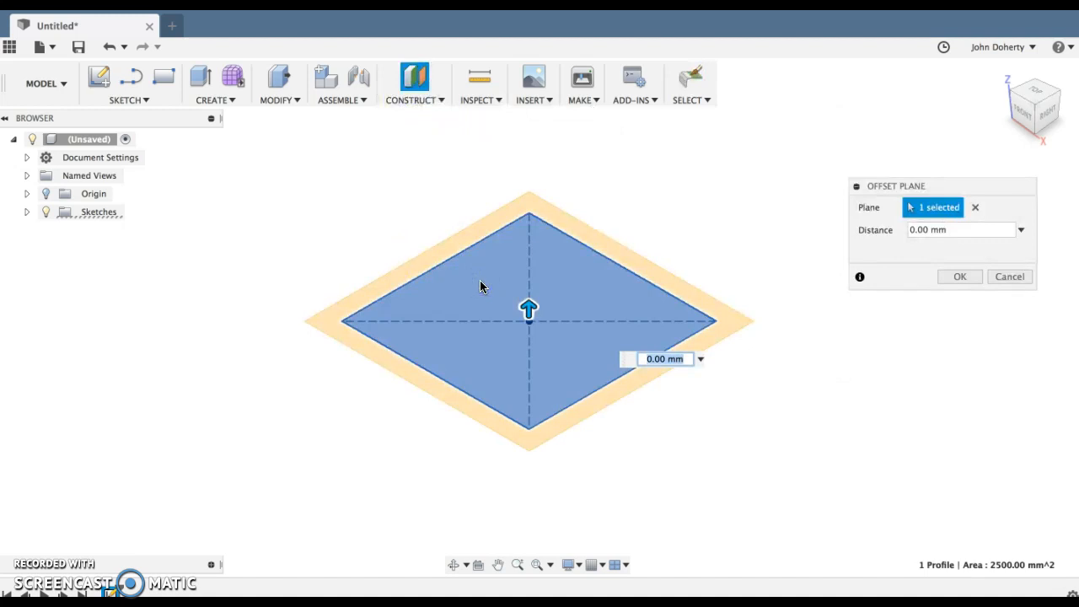
pyautogui.write('75')
pyautogui.press('Return')
# Sketch a 100 mm center diameter circle on the offset plane, centered on the origin above the square
pyautogui.click(405, 262)
pyautogui.scroll(-3, 405, 261)
pyautogui.click(504, 190)
pyautogui.click(1029, 95)
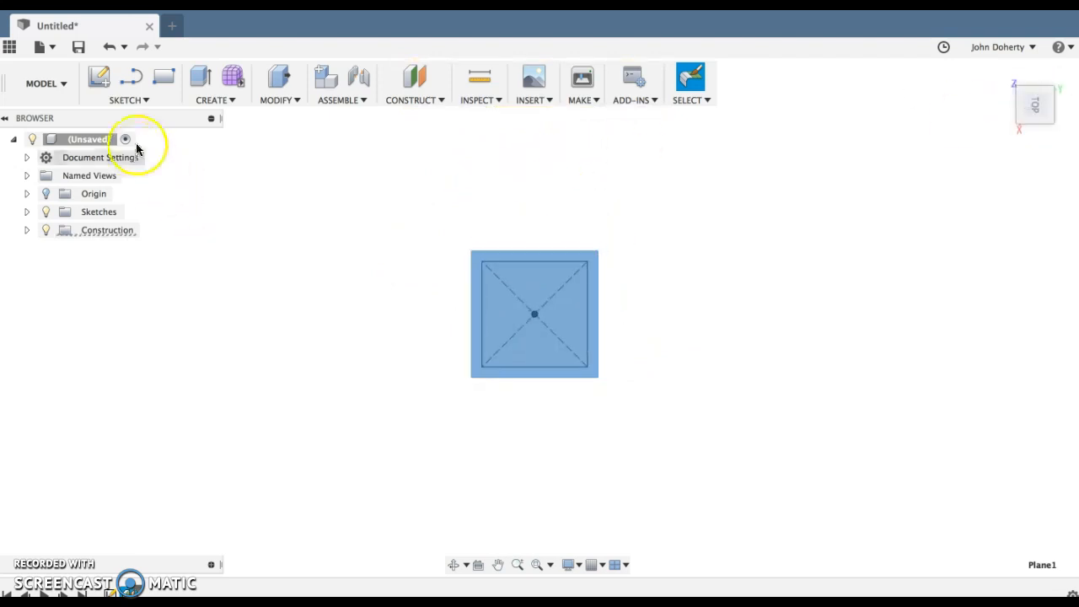
pyautogui.click(128, 99)
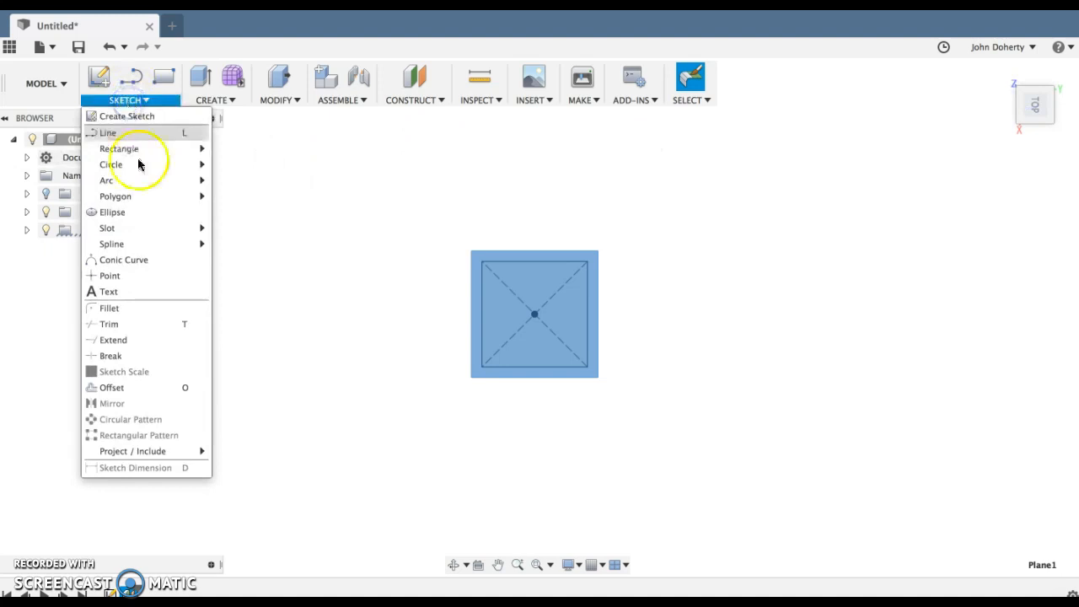
pyautogui.moveTo(140, 167)
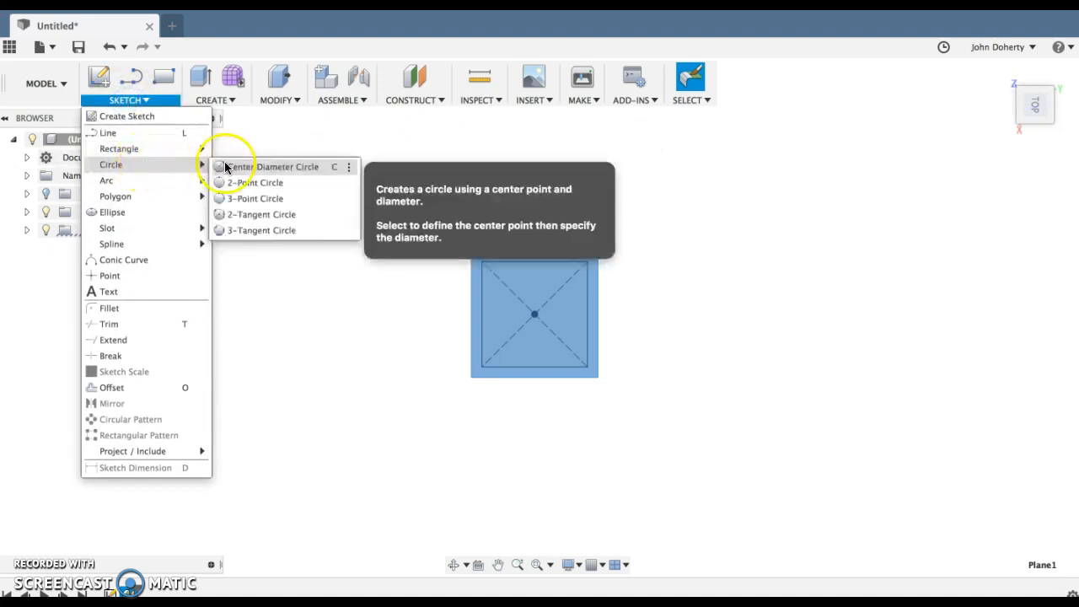
pyautogui.click(245, 166)
pyautogui.click(552, 361)
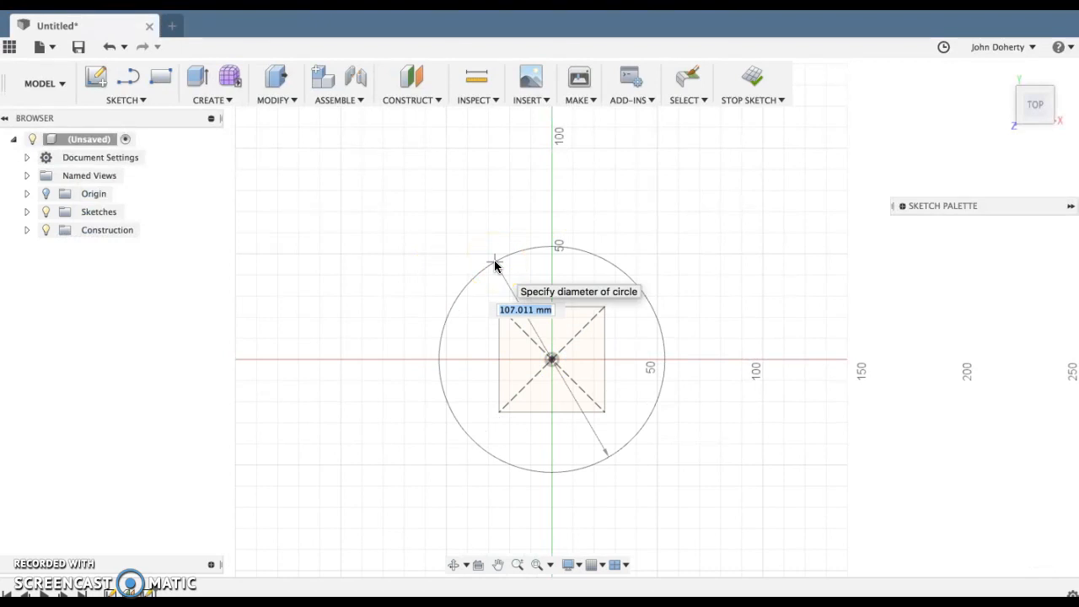
pyautogui.write('100')
pyautogui.press('Tab')
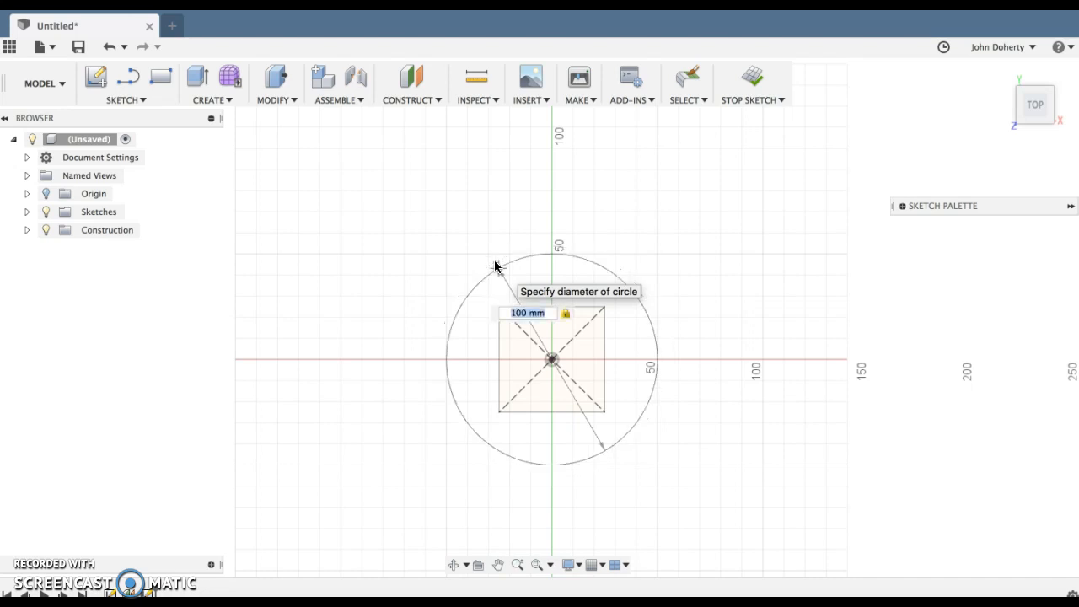
pyautogui.press('Return')
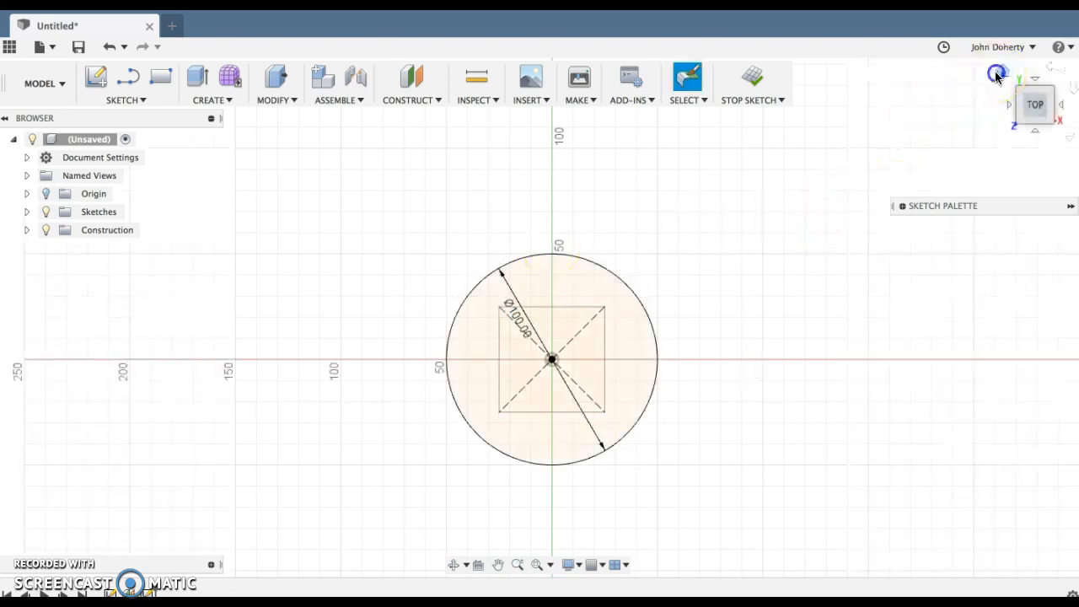
# Loft a new body from the square profile to the circle profile
pyautogui.click(1000, 75)
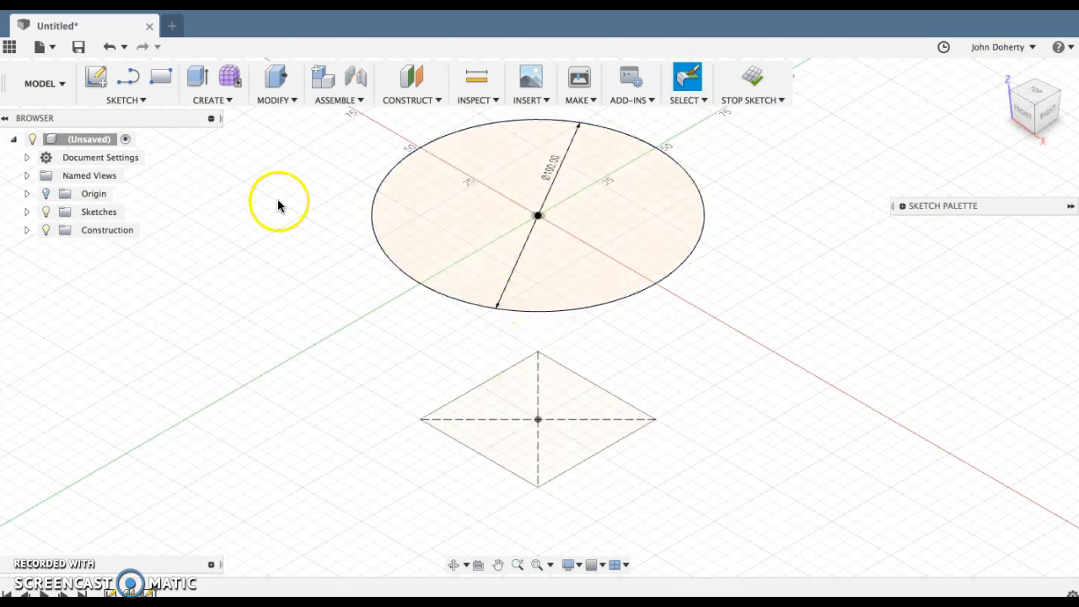
pyautogui.click(211, 101)
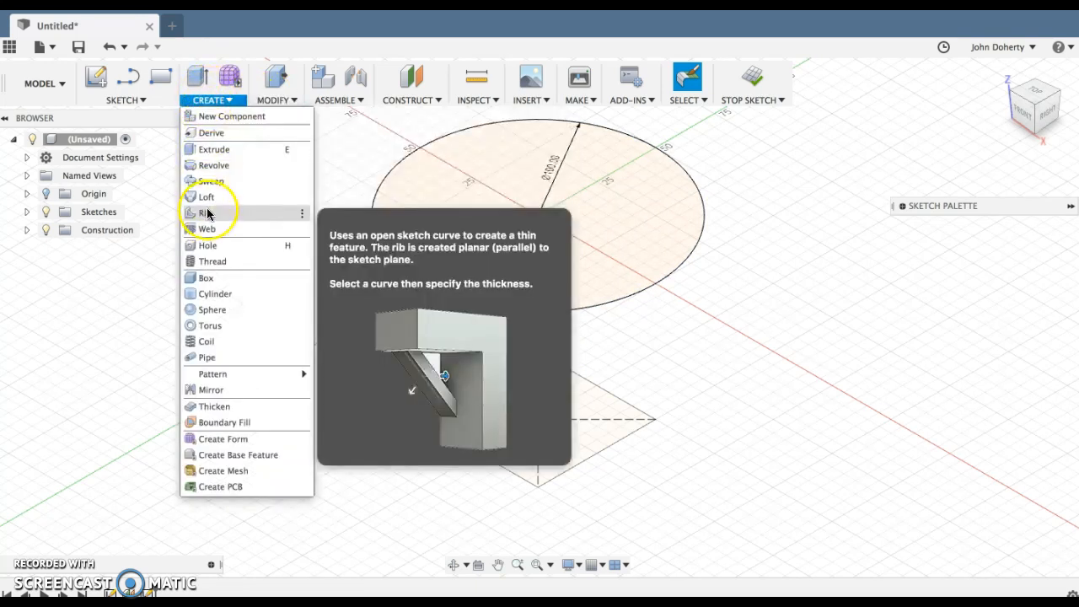
pyautogui.click(208, 199)
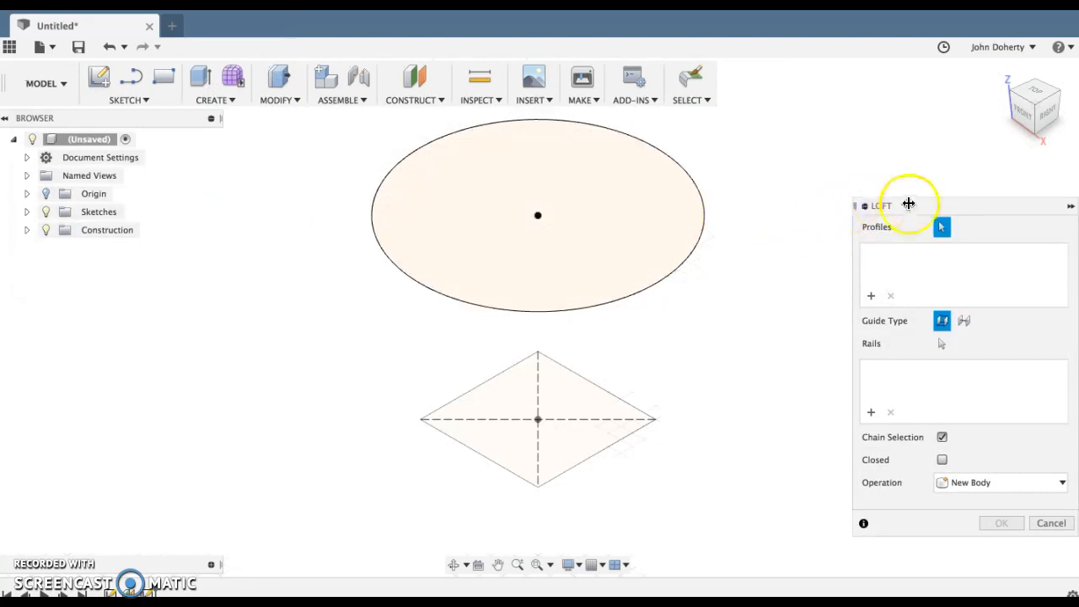
pyautogui.moveTo(920, 205); pyautogui.dragTo(884, 148)
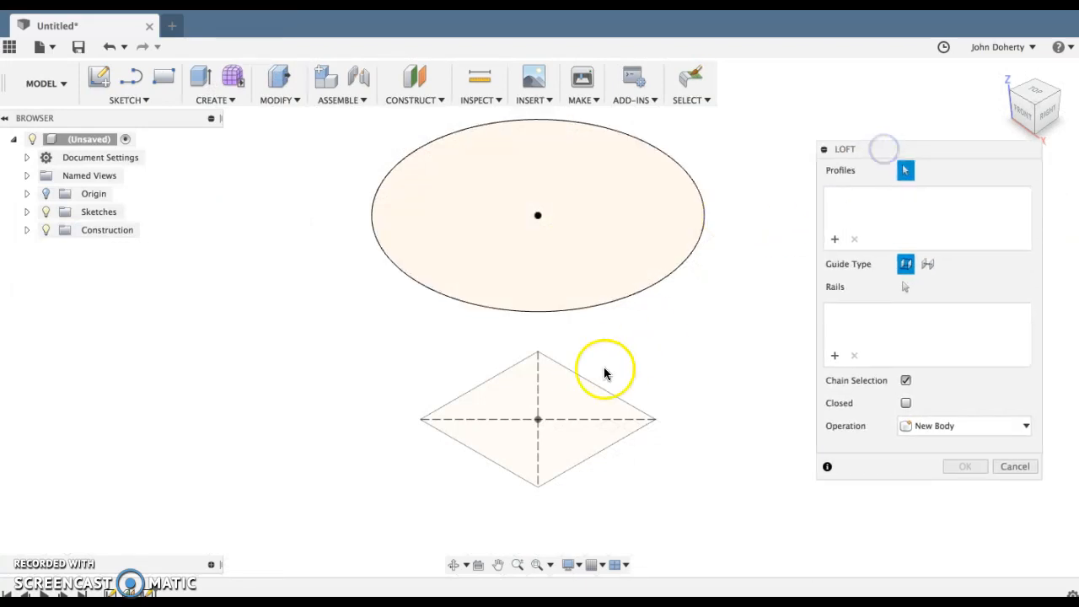
pyautogui.click(568, 391)
pyautogui.click(453, 243)
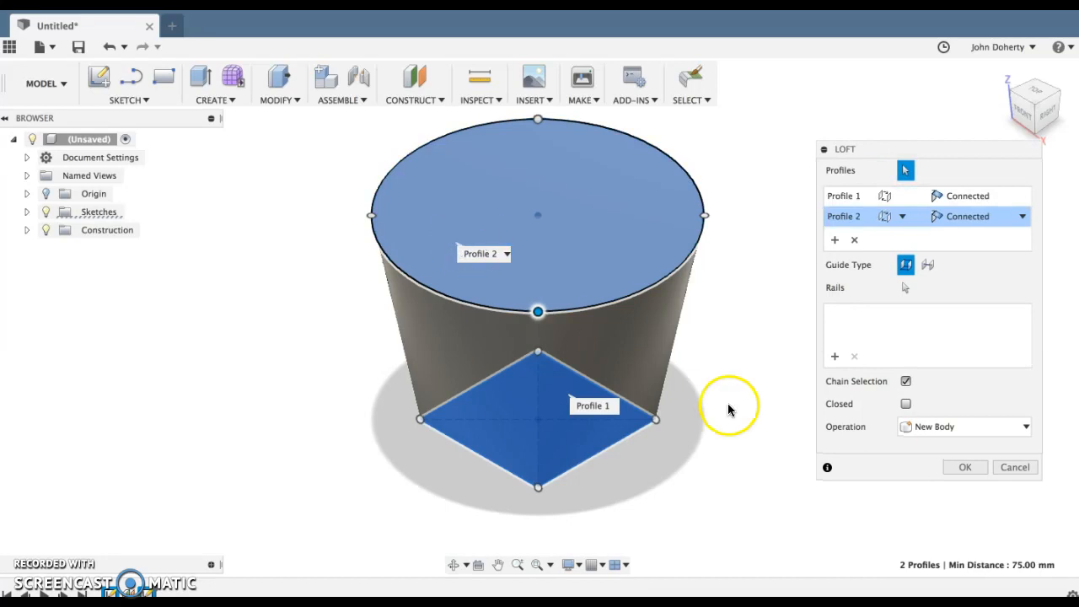
pyautogui.click(965, 467)
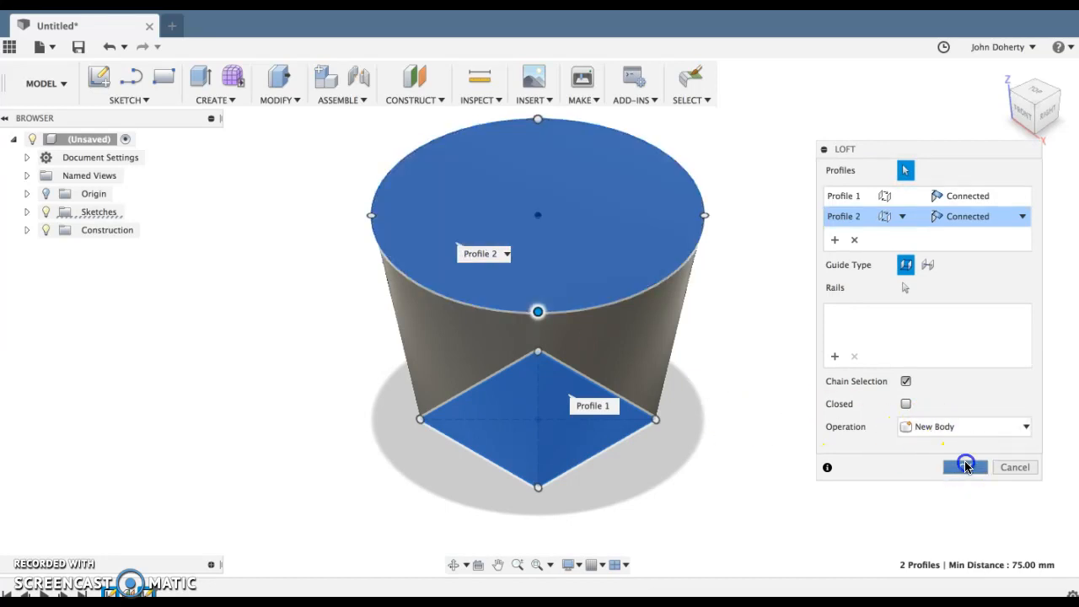
# Edit the offset construction plane feature and set its distance to 130 mm
pyautogui.moveTo(1038, 127)
pyautogui.mouseDown()
pyautogui.moveTo(1006, 157)
pyautogui.moveTo(936, 173)
pyautogui.moveTo(1045, 110)
pyautogui.moveTo(1042, 89)
pyautogui.moveTo(995, 155)
pyautogui.moveTo(937, 176)
pyautogui.moveTo(1020, 180)
pyautogui.moveTo(965, 162)
pyautogui.moveTo(987, 135)
pyautogui.moveTo(1074, 169)
pyautogui.moveTo(893, 203)
pyautogui.moveTo(1006, 152)
pyautogui.moveTo(1049, 114)
pyautogui.moveTo(904, 150)
pyautogui.moveTo(995, 183)
pyautogui.moveTo(968, 161)
pyautogui.moveTo(987, 159)
pyautogui.moveTo(970, 107)
pyautogui.moveTo(929, 173)
pyautogui.mouseUp()
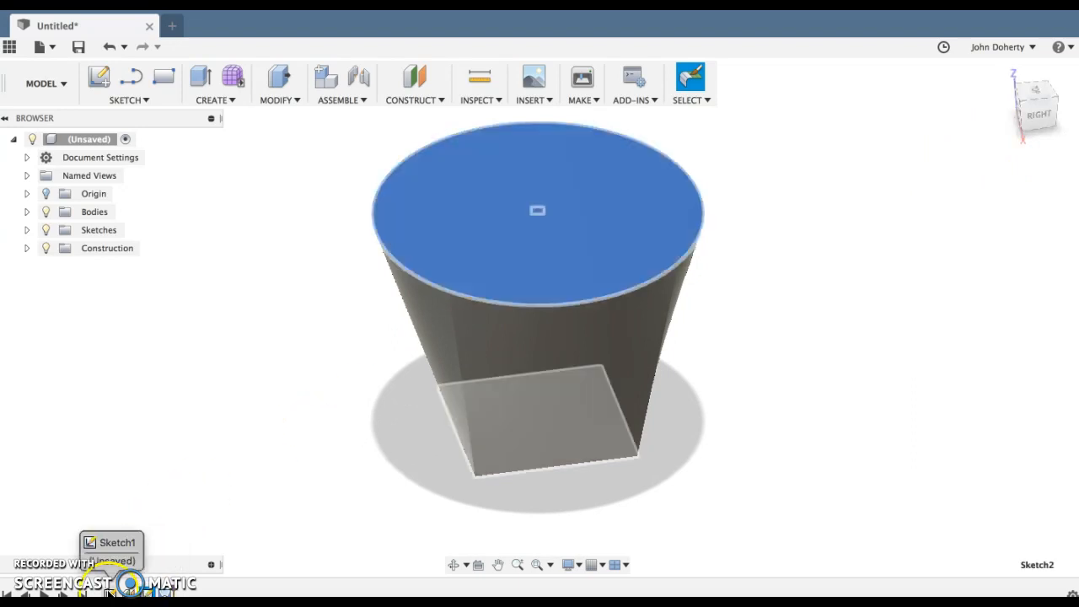
pyautogui.click(117, 590)
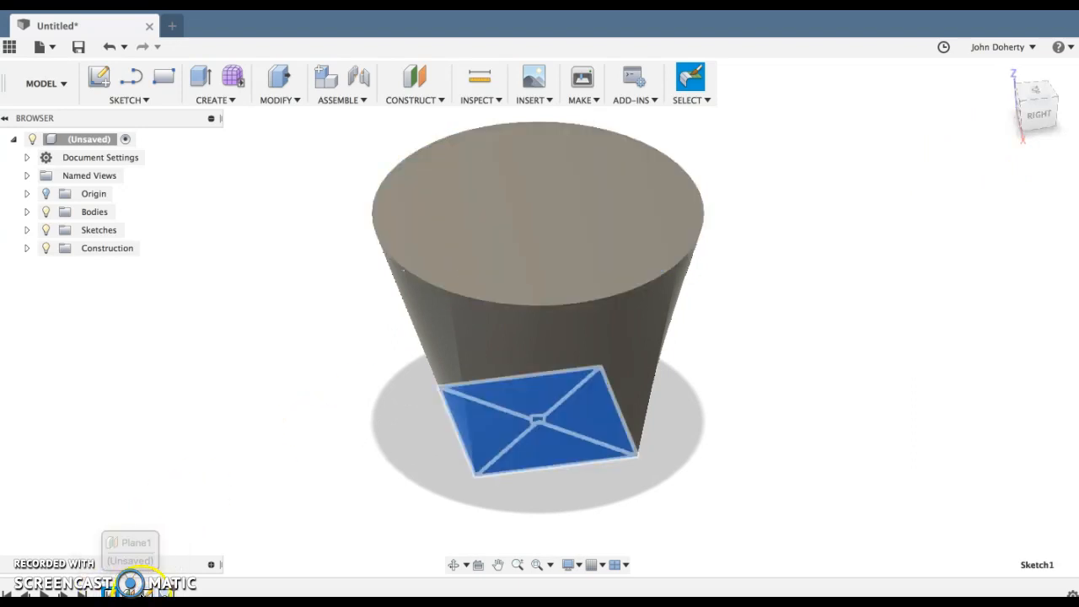
pyautogui.click(128, 590)
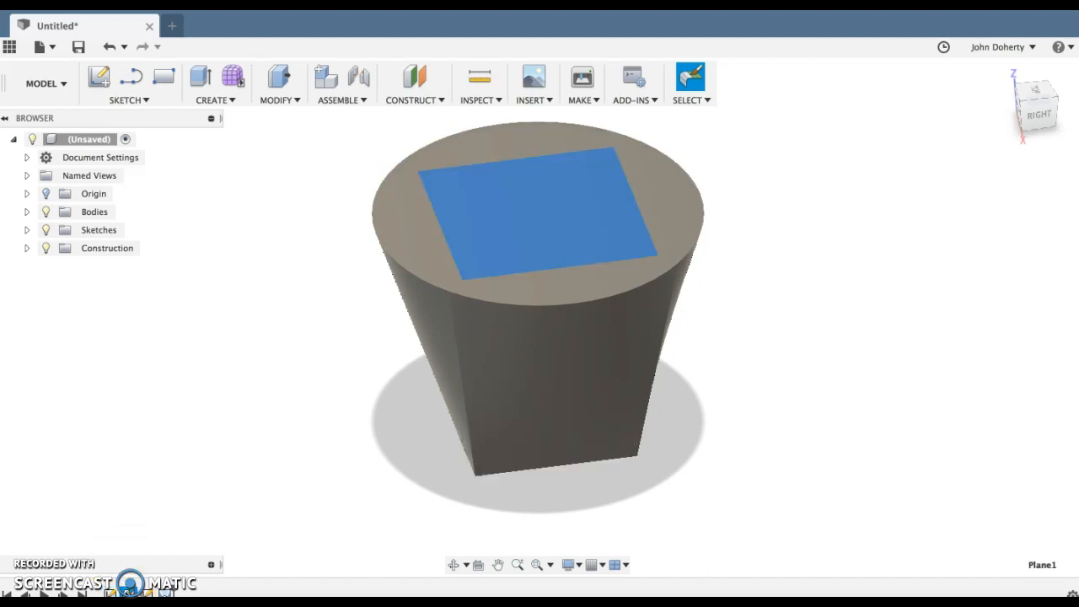
pyautogui.rightClick(127, 590)
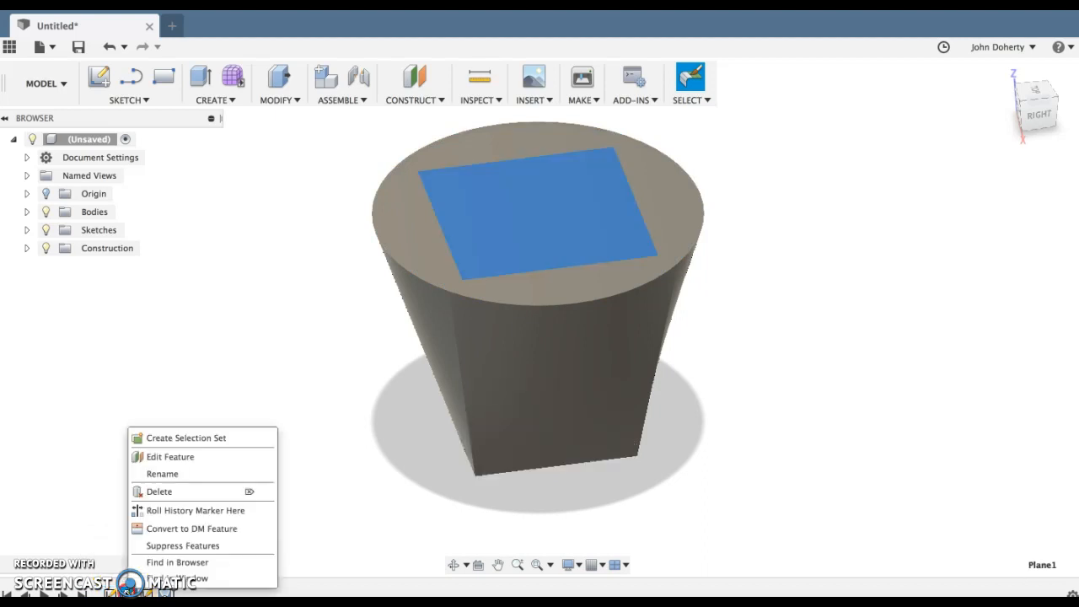
pyautogui.click(144, 457)
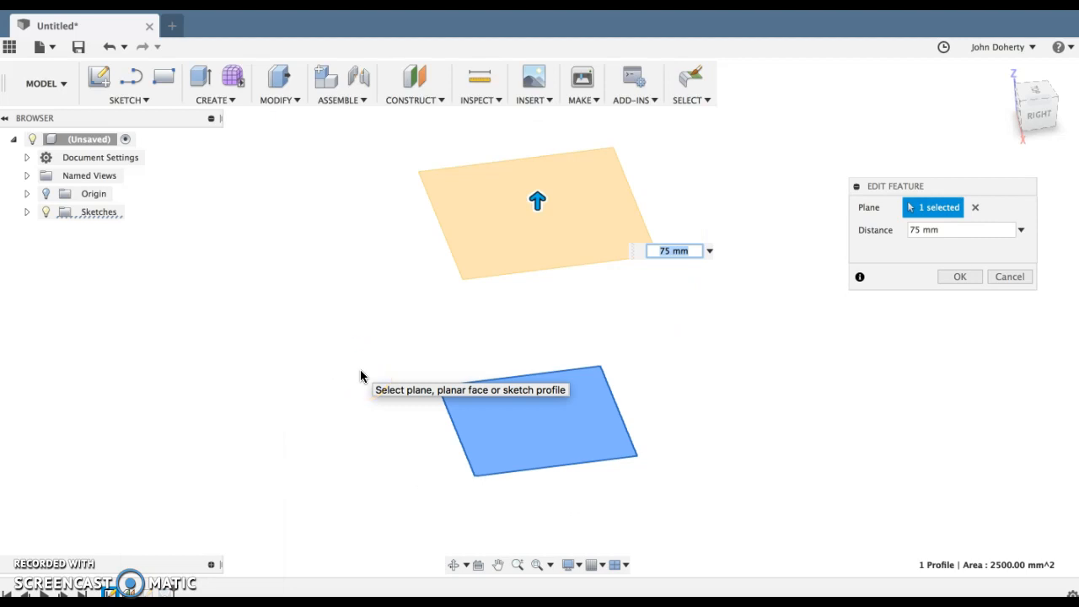
pyautogui.write('130')
pyautogui.press('Return')
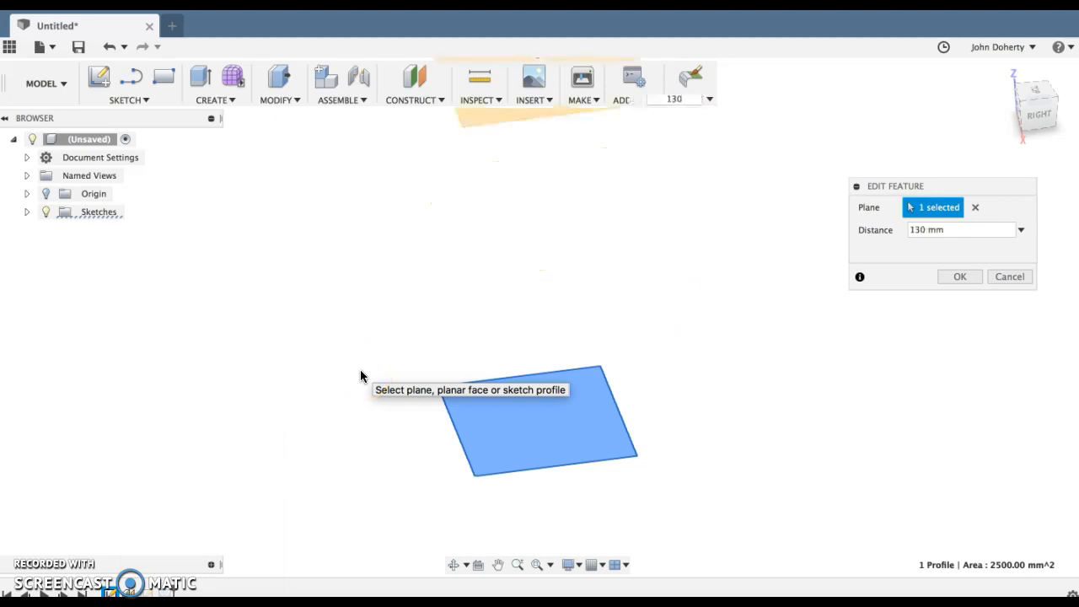
# Shell the lofted body through its round top face with a 2 mm inside thickness
pyautogui.moveTo(1035, 114); pyautogui.dragTo(1052, 178)
pyautogui.click(545, 221)
pyautogui.click(534, 232)
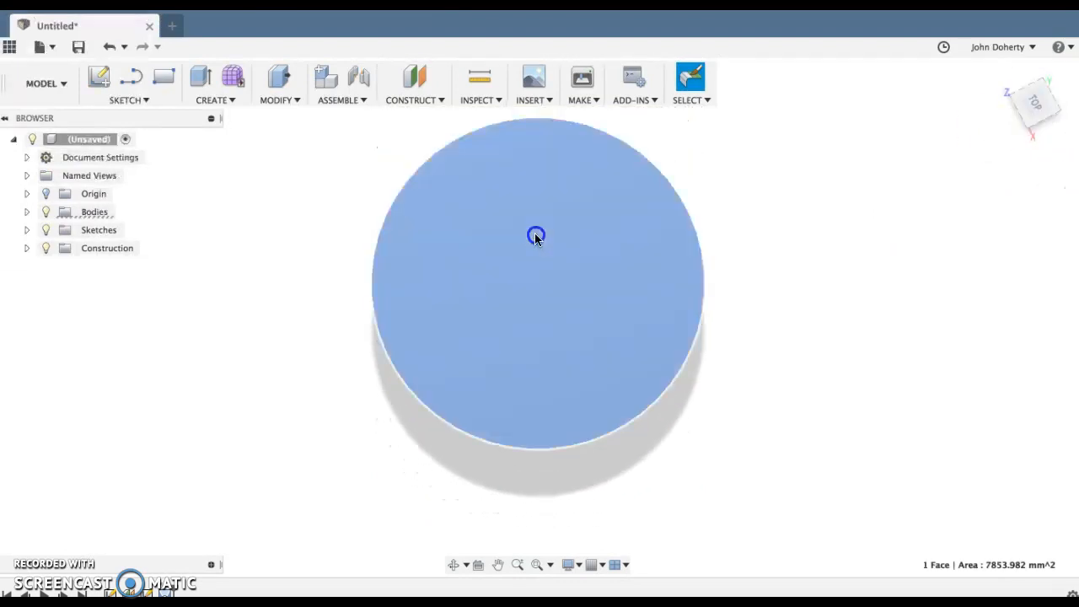
pyautogui.click(270, 99)
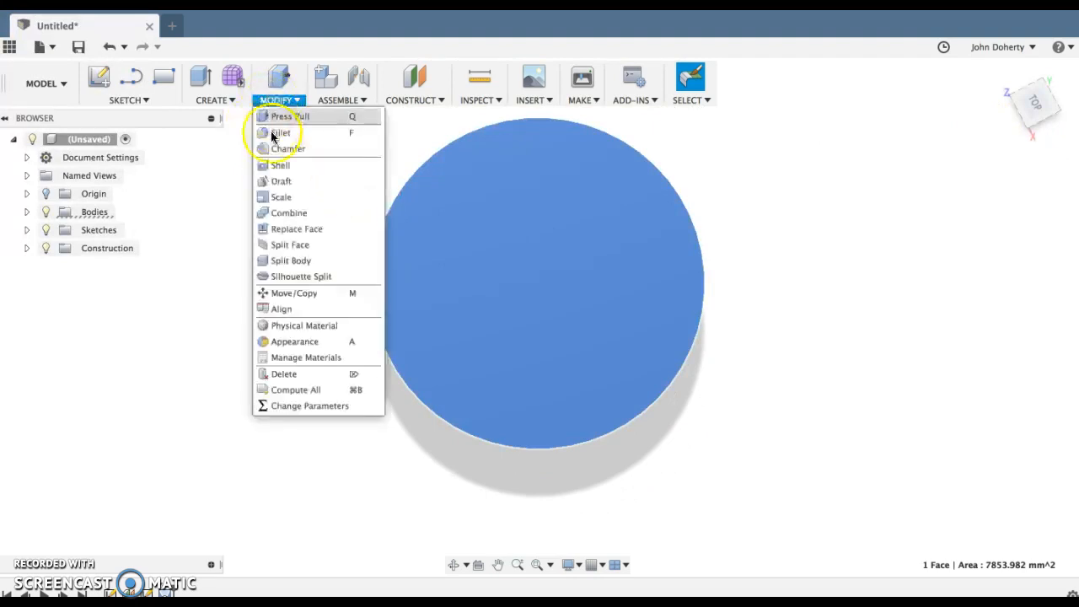
pyautogui.click(274, 166)
pyautogui.write('2')
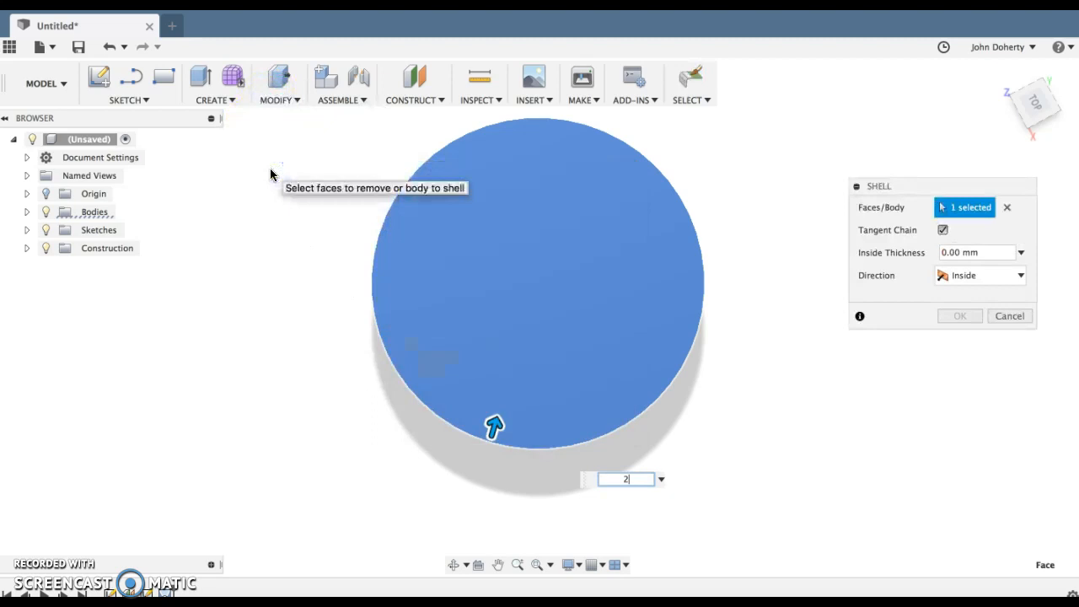
pyautogui.press('Return')
pyautogui.click(923, 144)
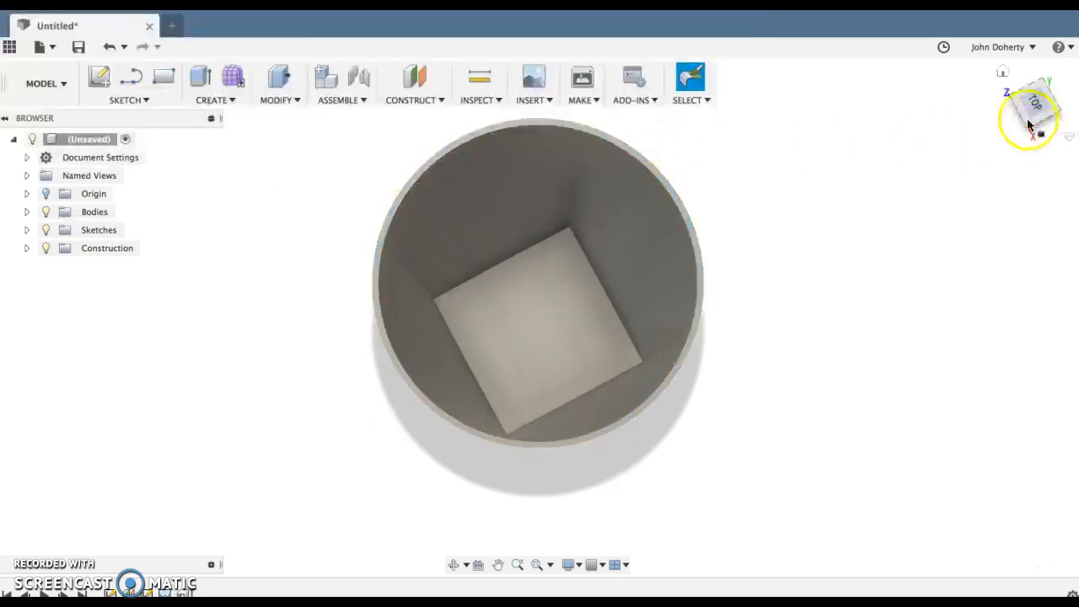
pyautogui.moveTo(1030, 118)
pyautogui.mouseDown()
pyautogui.moveTo(1057, 64)
pyautogui.moveTo(1026, 128)
pyautogui.mouseUp()
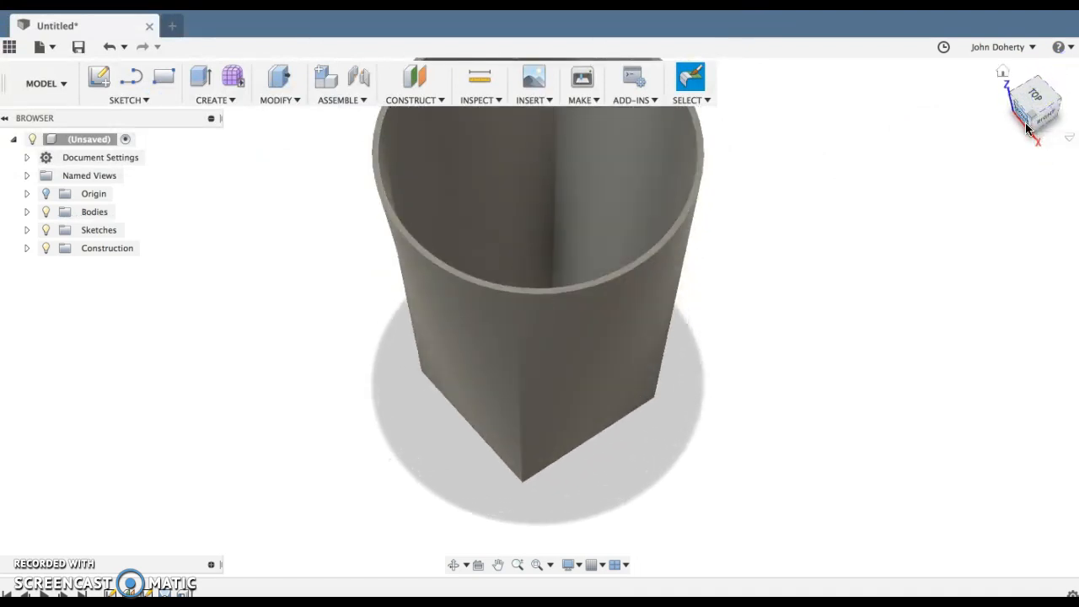